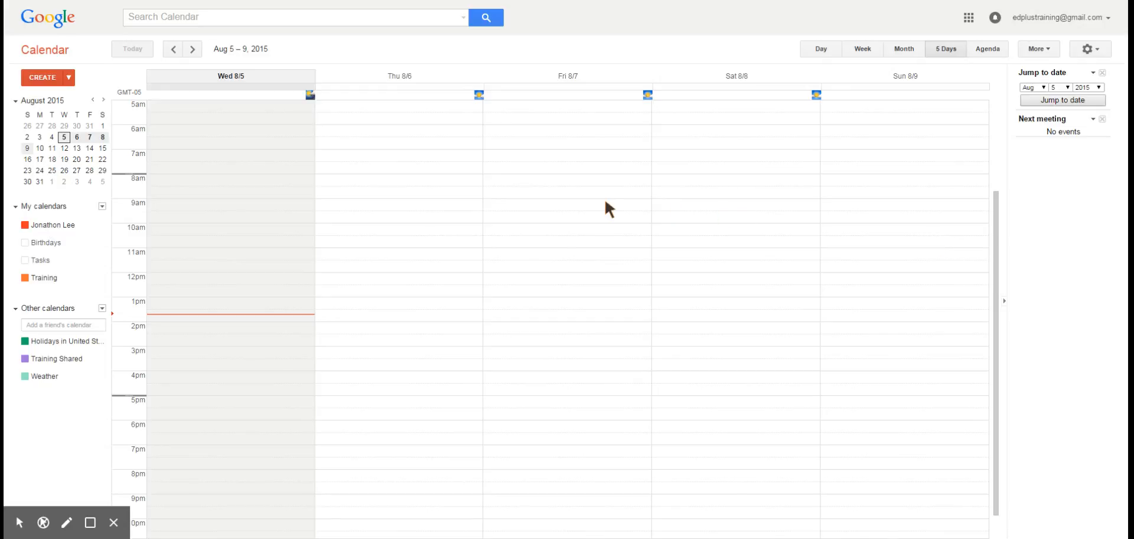
Switch the calendar to week view and try starting a detailed event on Wednesday, August 5 at 8:00am.
click(869, 48)
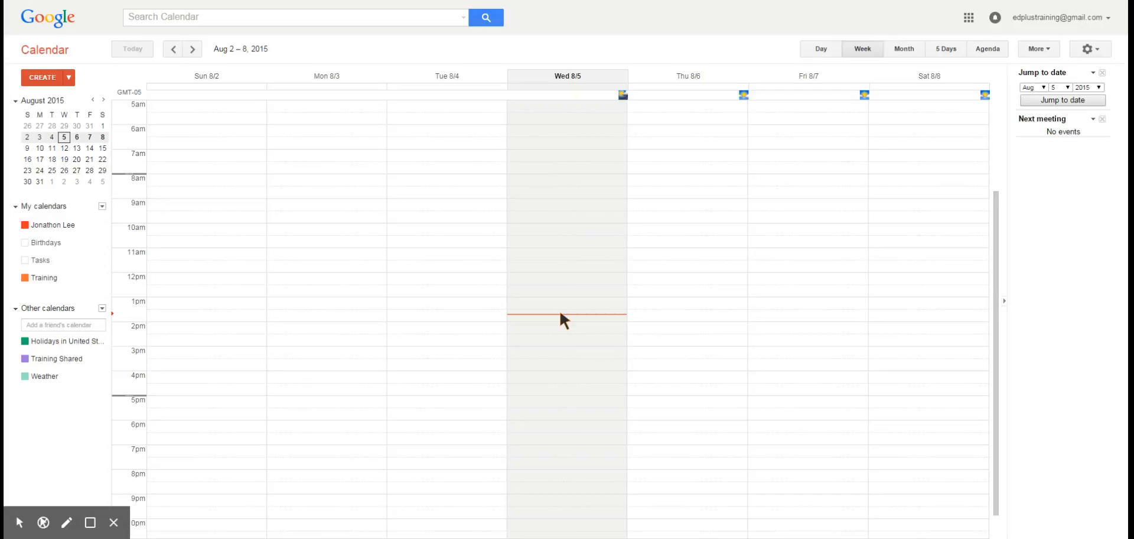
click(547, 178)
click(547, 178)
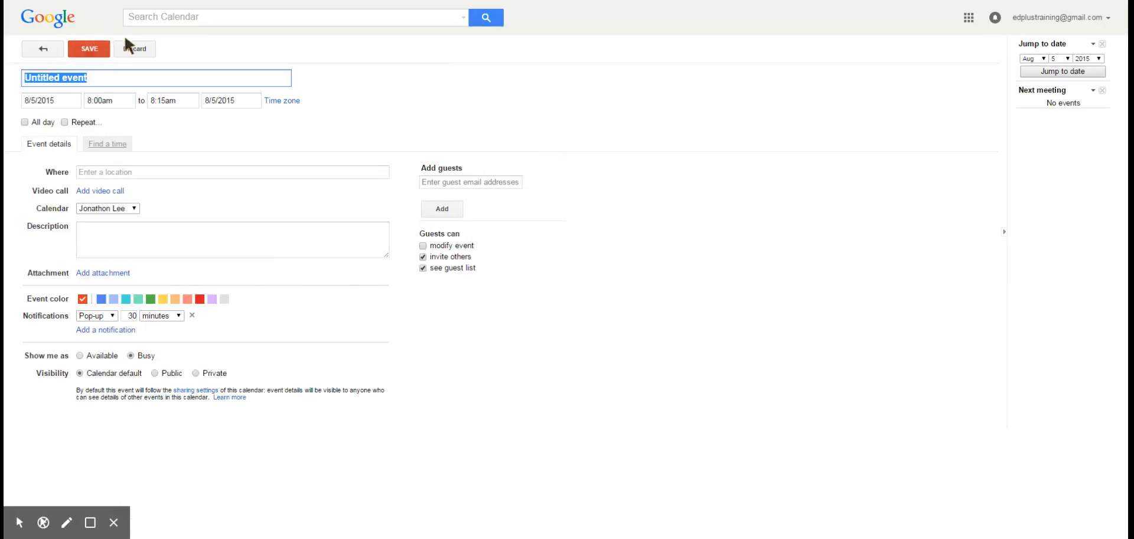
click(134, 47)
Start a quick event on Wednesday, August 5 at 8:00am, expand it to the full event details, and discard it.
click(543, 176)
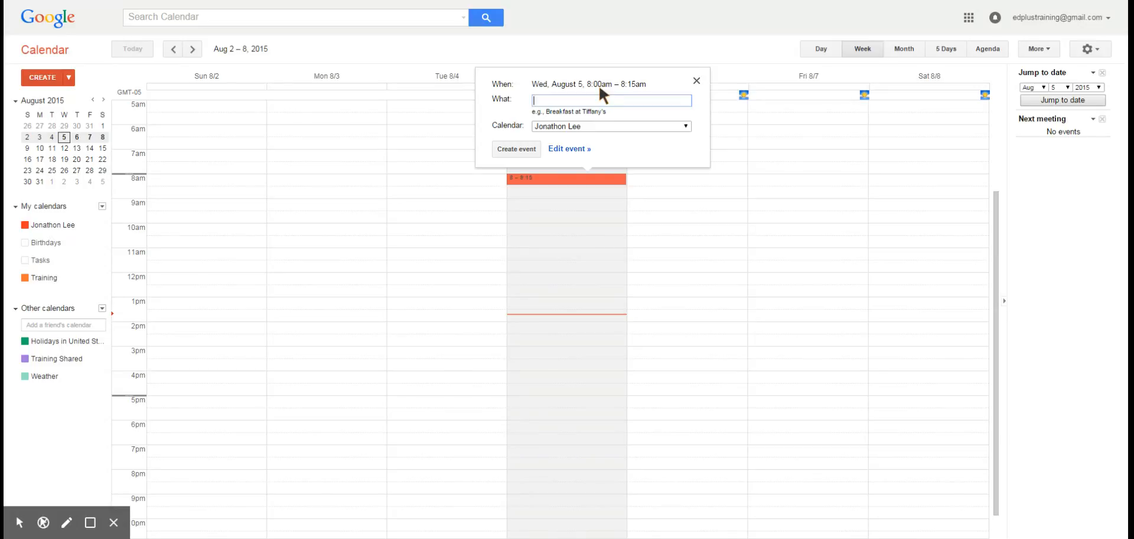
click(559, 149)
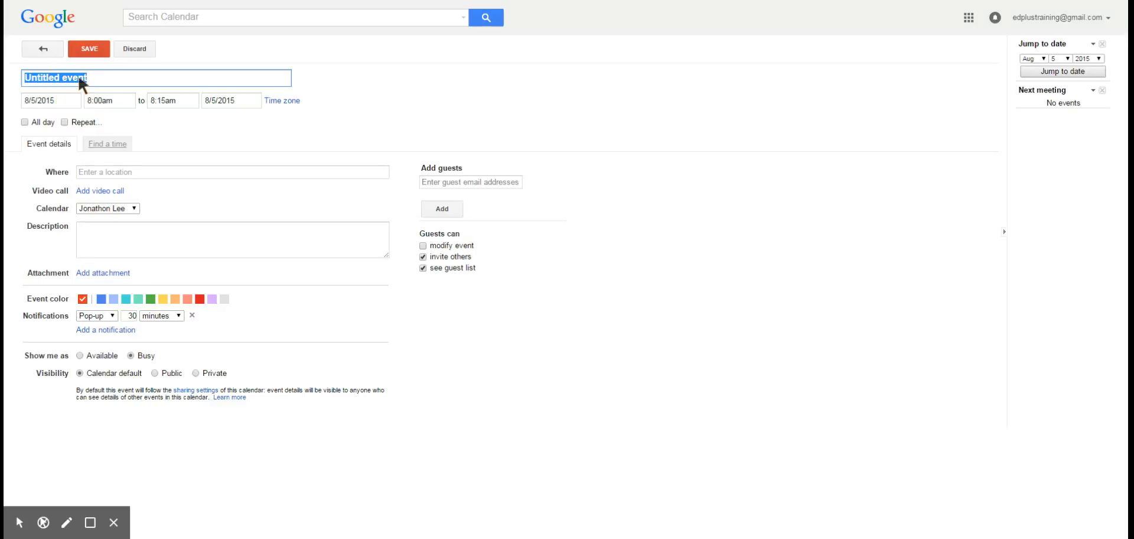
click(135, 47)
click(53, 78)
click(122, 48)
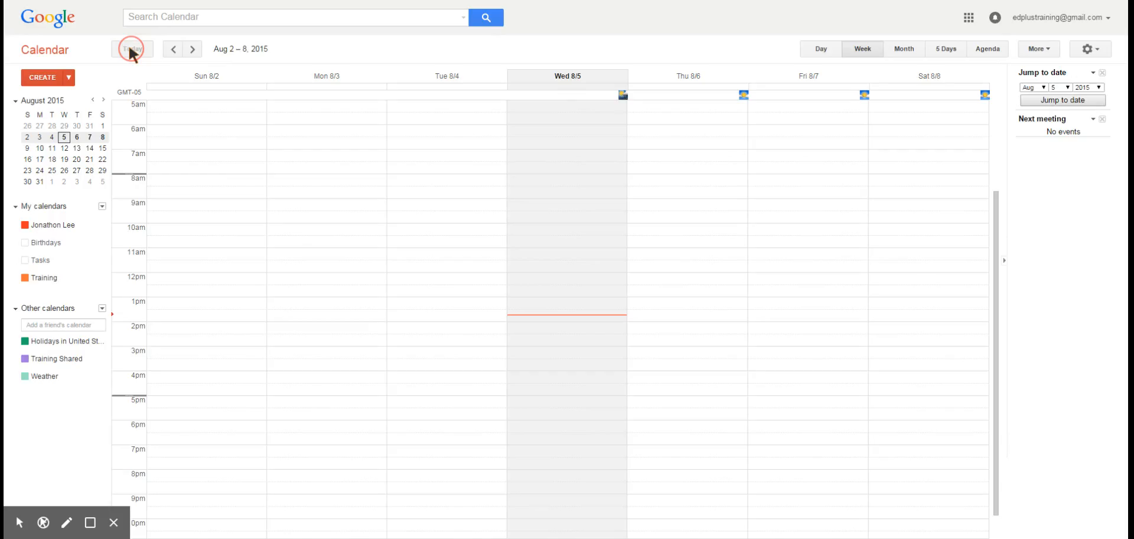
Start a detailed event on Thursday, August 6, and set its time from 7:30am to 7:50am.
double_click(725, 175)
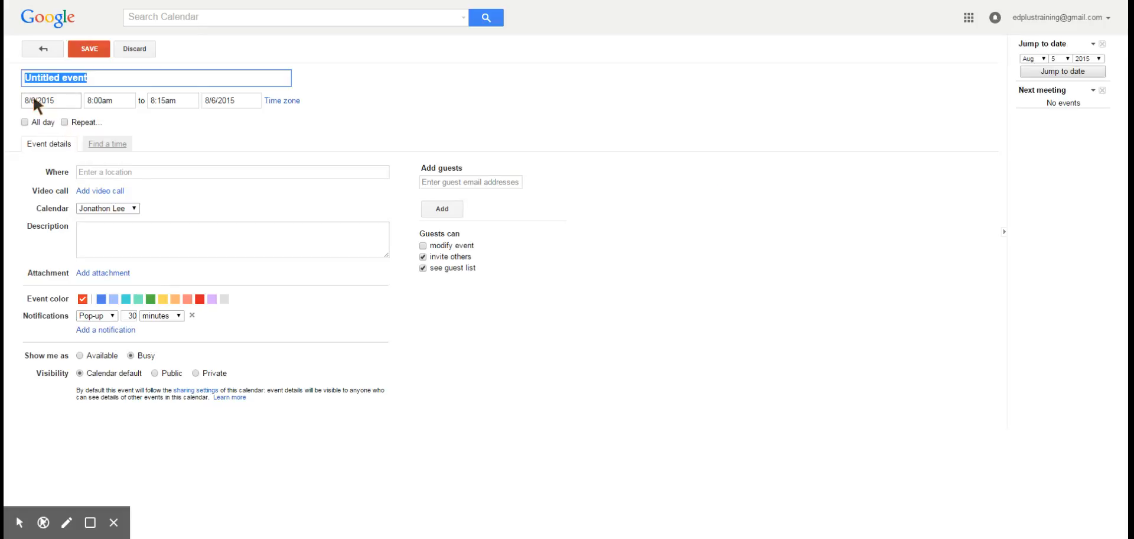
click(108, 102)
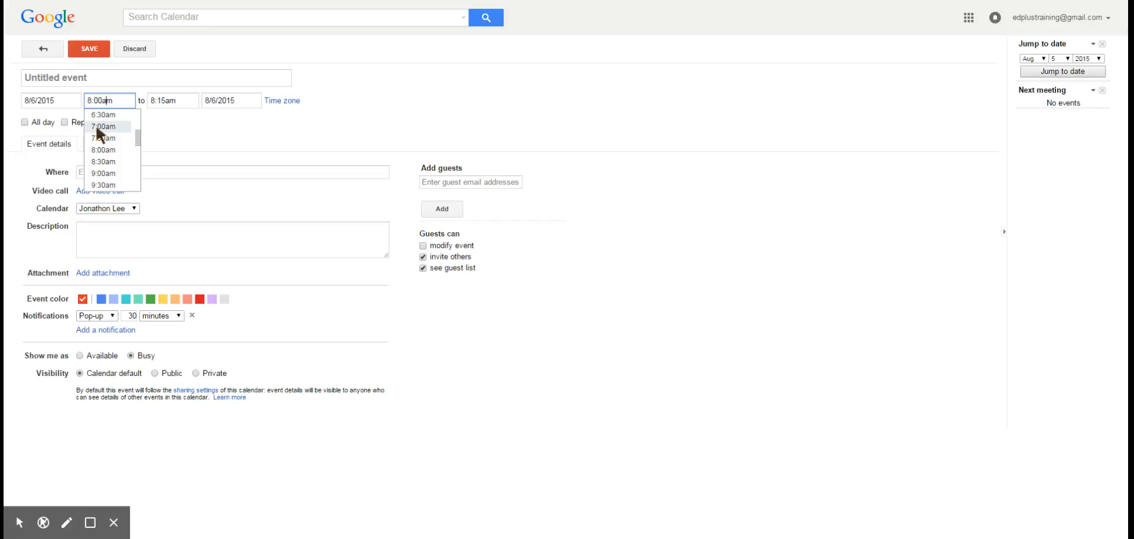
click(111, 138)
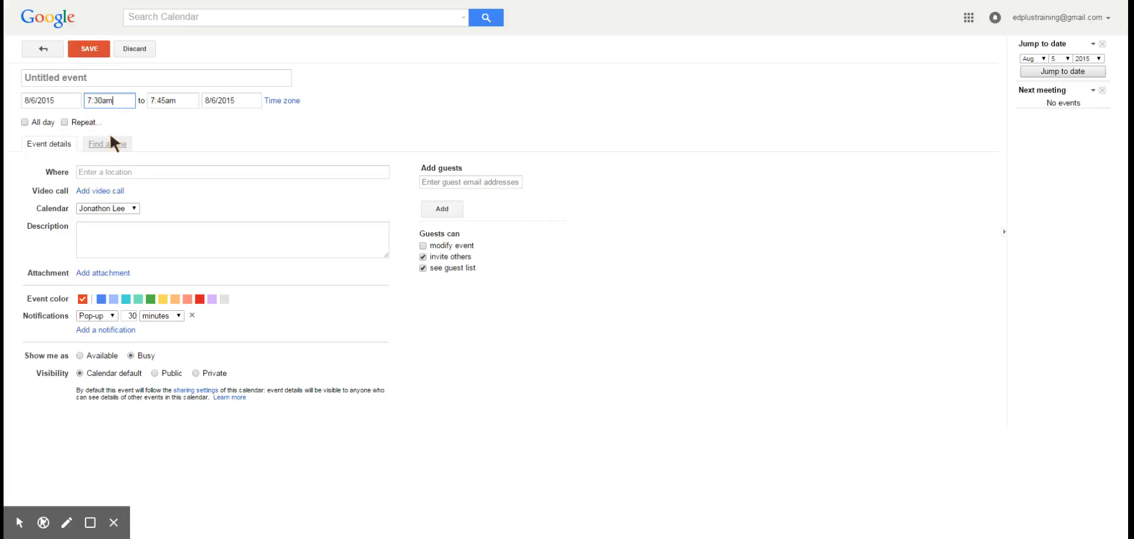
click(168, 94)
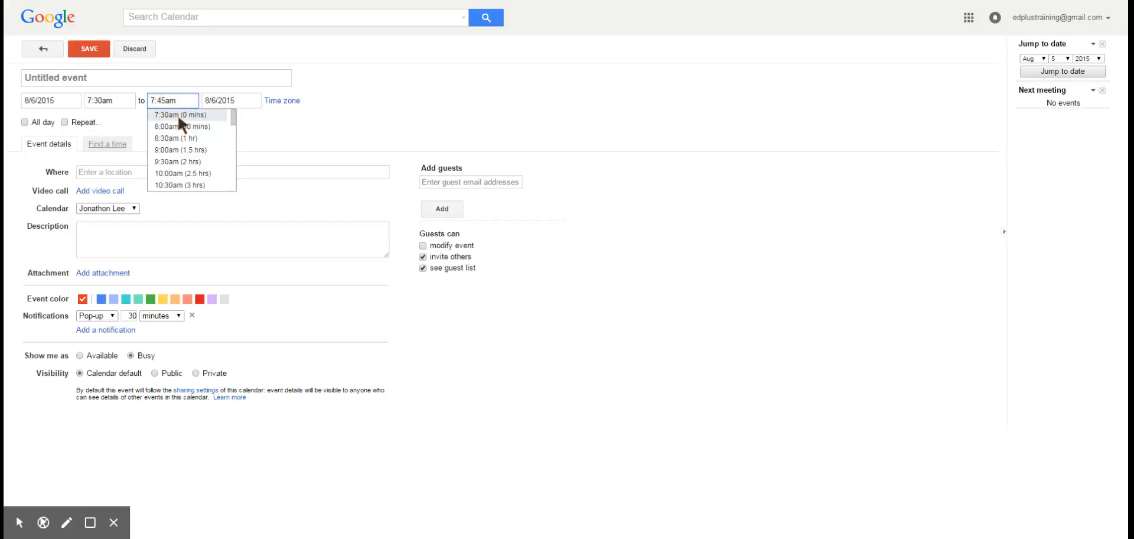
key(Down)
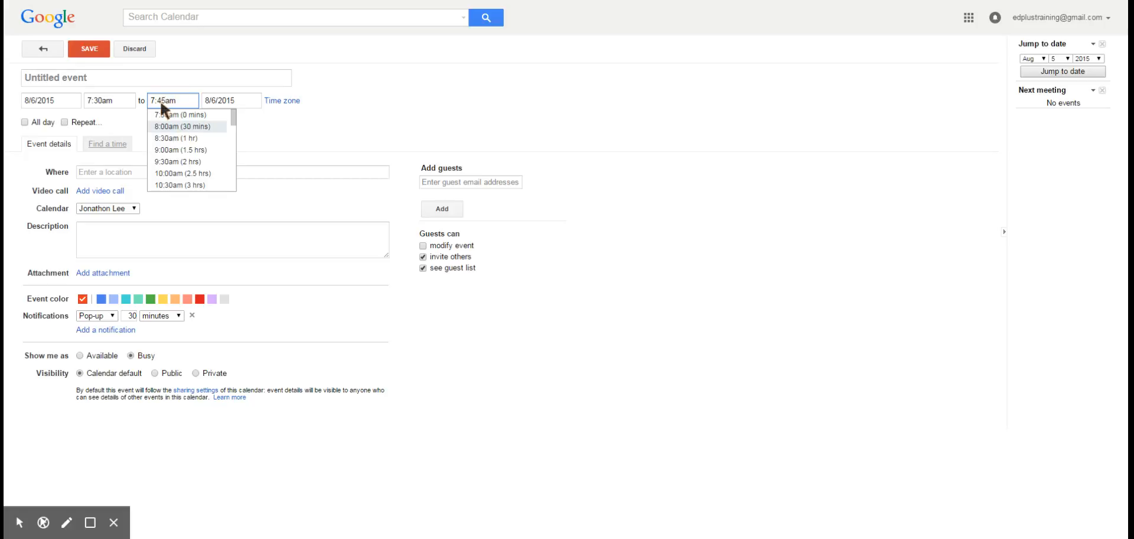
key(BackSpace)
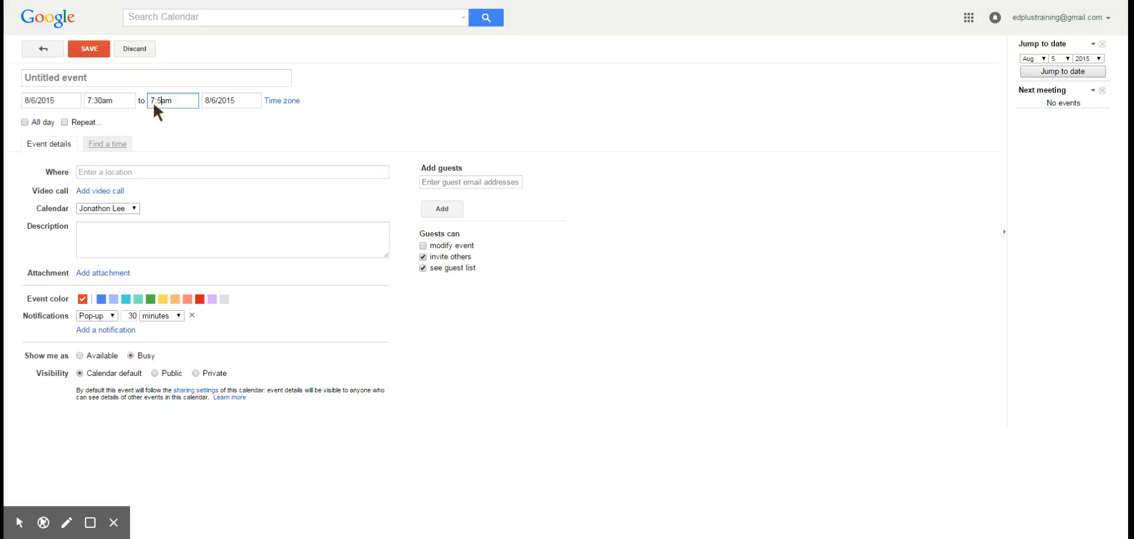
click(314, 140)
Set the event's end date to 8/7/2015 and try the all-day option before turning it off again.
click(222, 102)
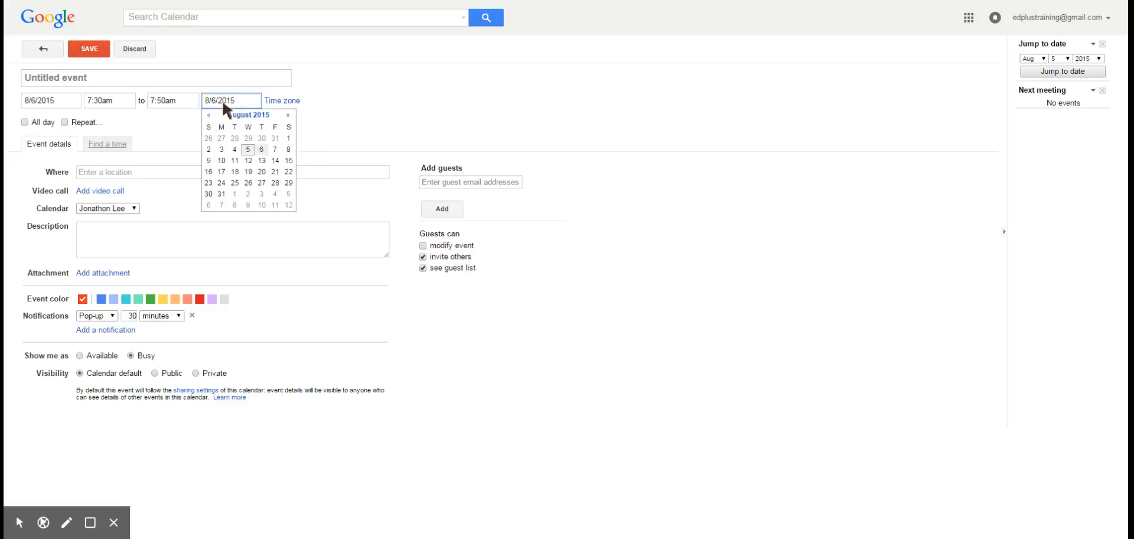
click(274, 151)
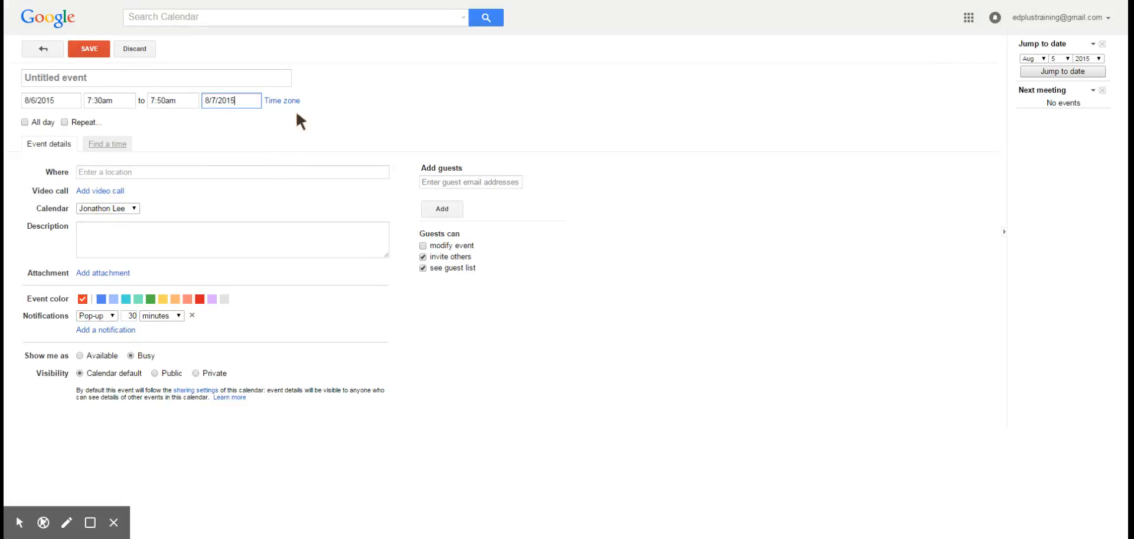
click(25, 122)
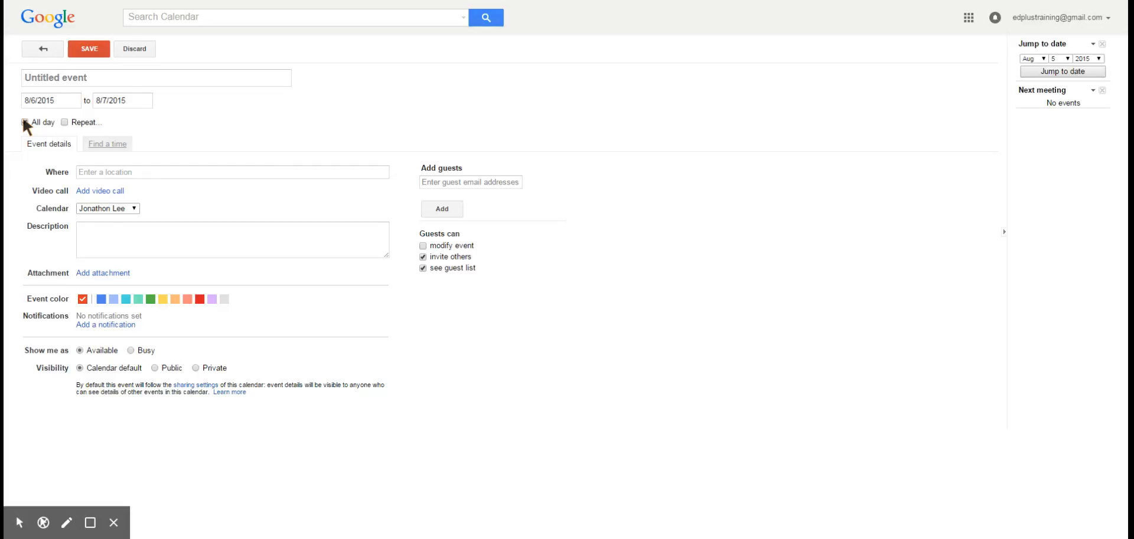
click(25, 122)
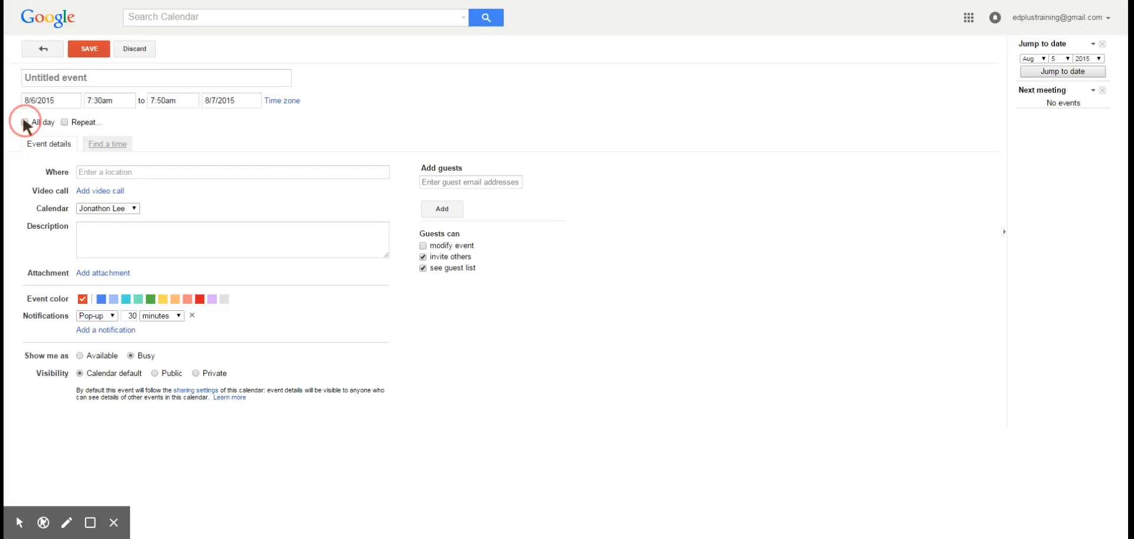
Try repeating the event every week on Thursday with no end date, and remove the repetition.
click(64, 121)
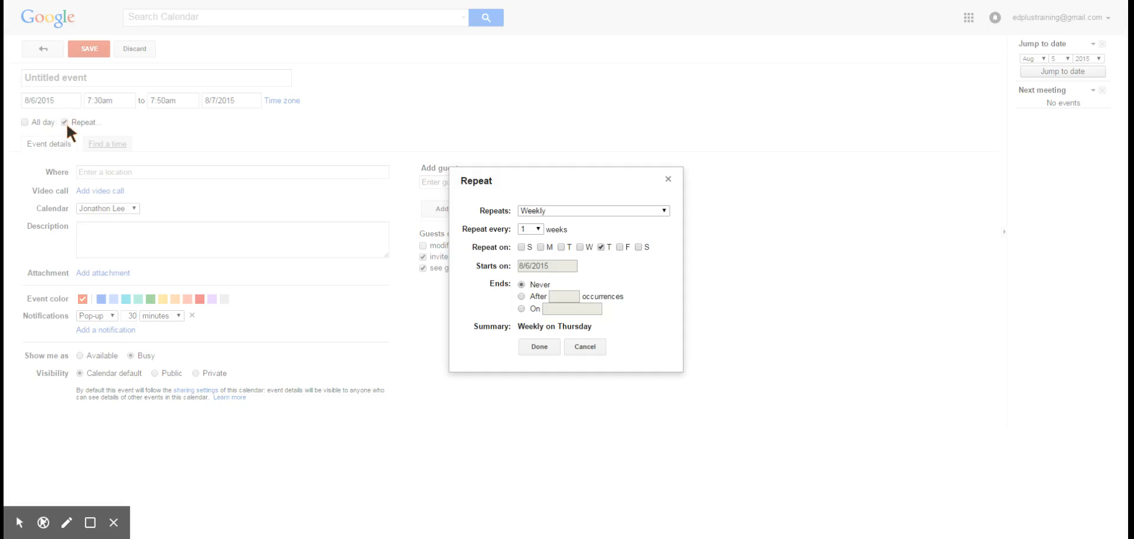
click(589, 211)
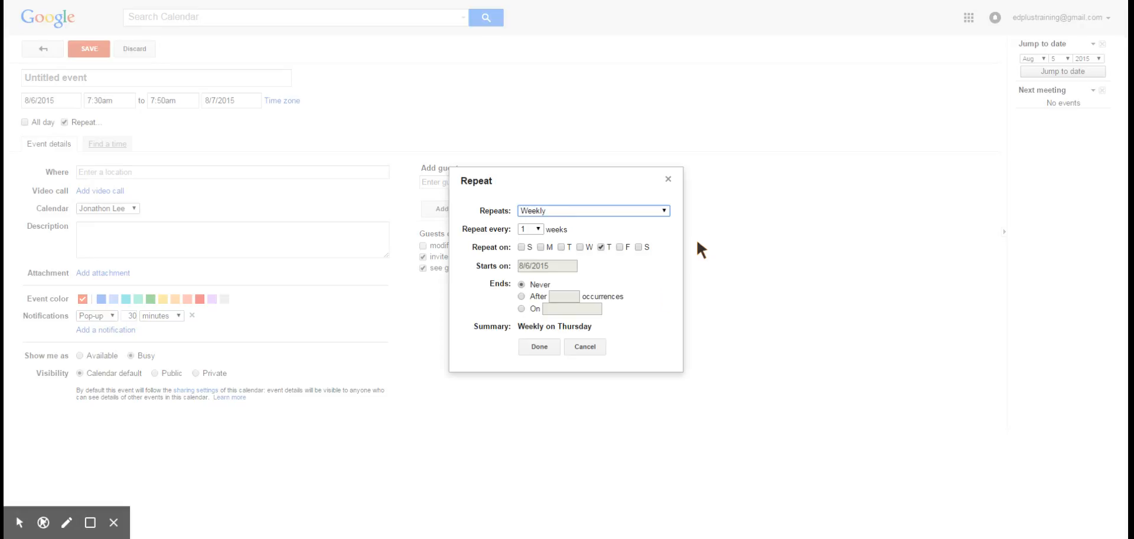
click(657, 291)
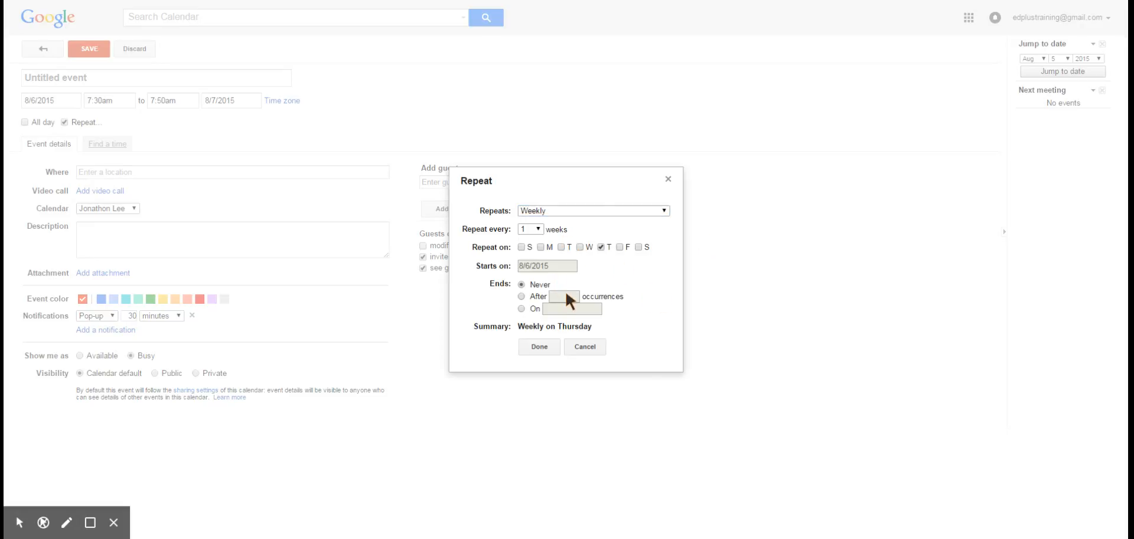
click(538, 345)
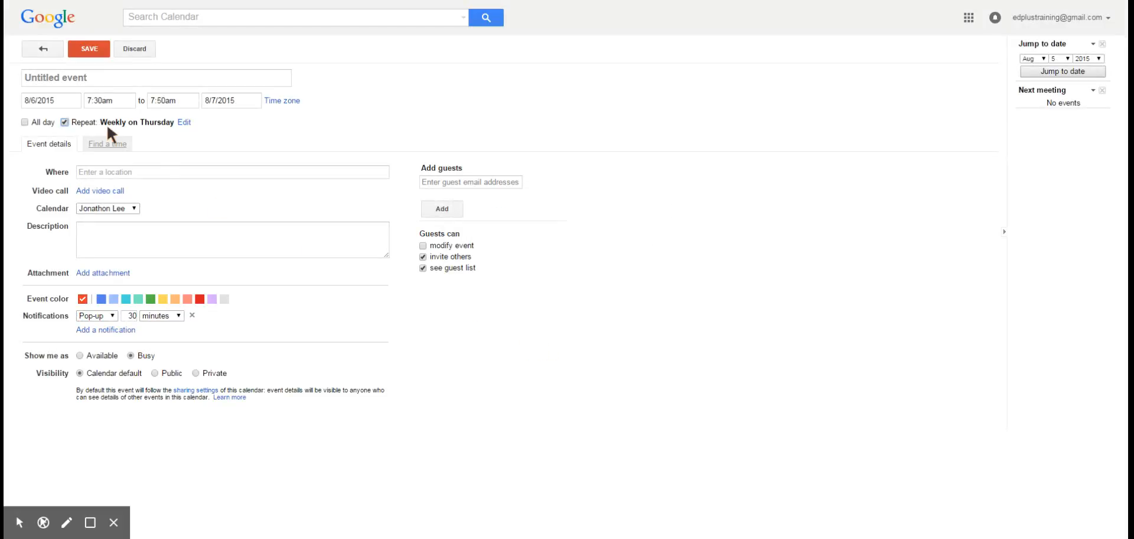
click(64, 123)
Enter a street address as the event's location using the matching suggestion, and discard the event.
click(138, 171)
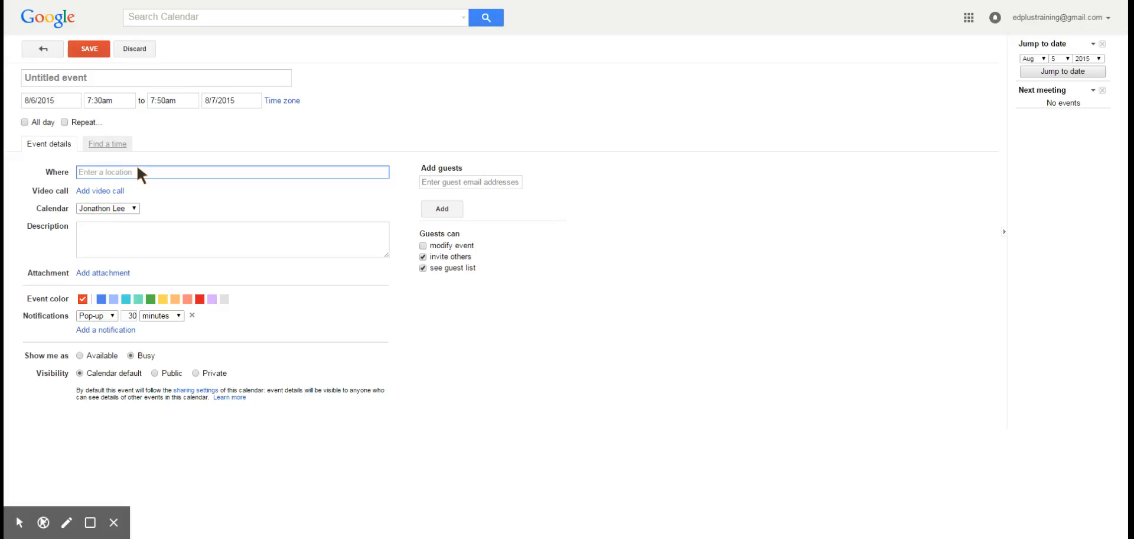
text(12)
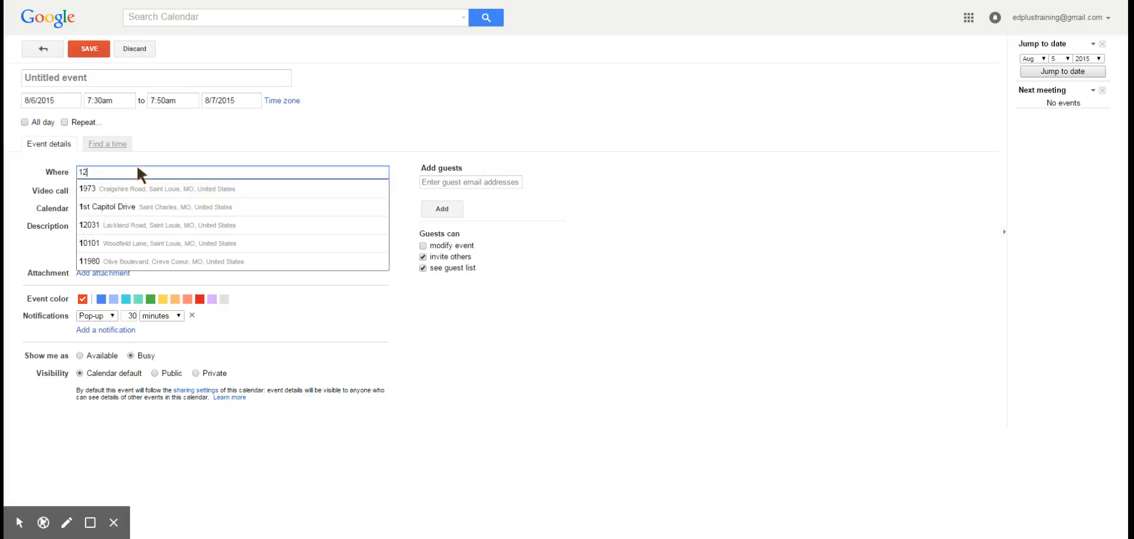
text(60)
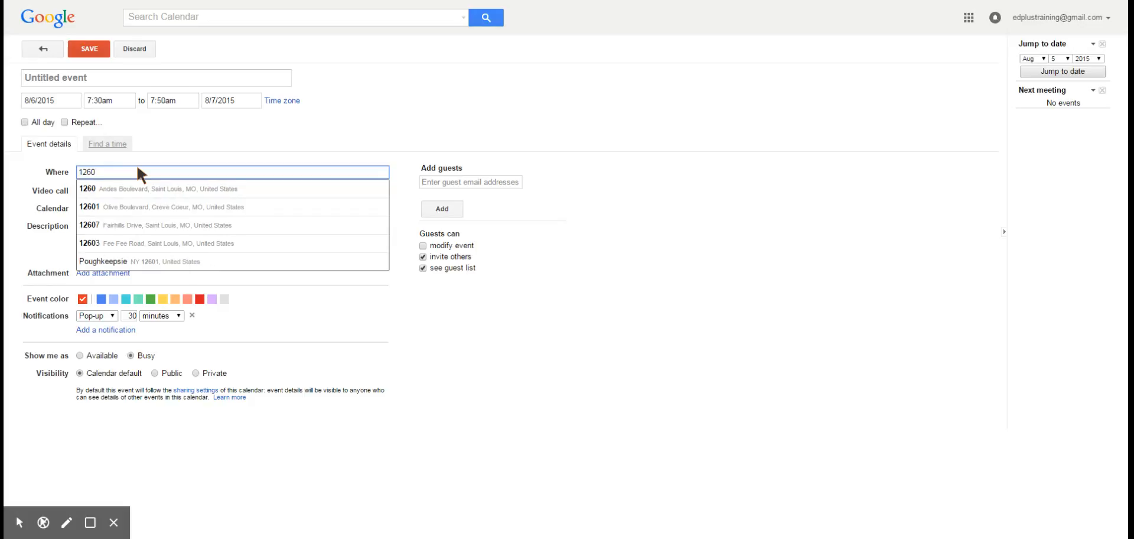
text( cra)
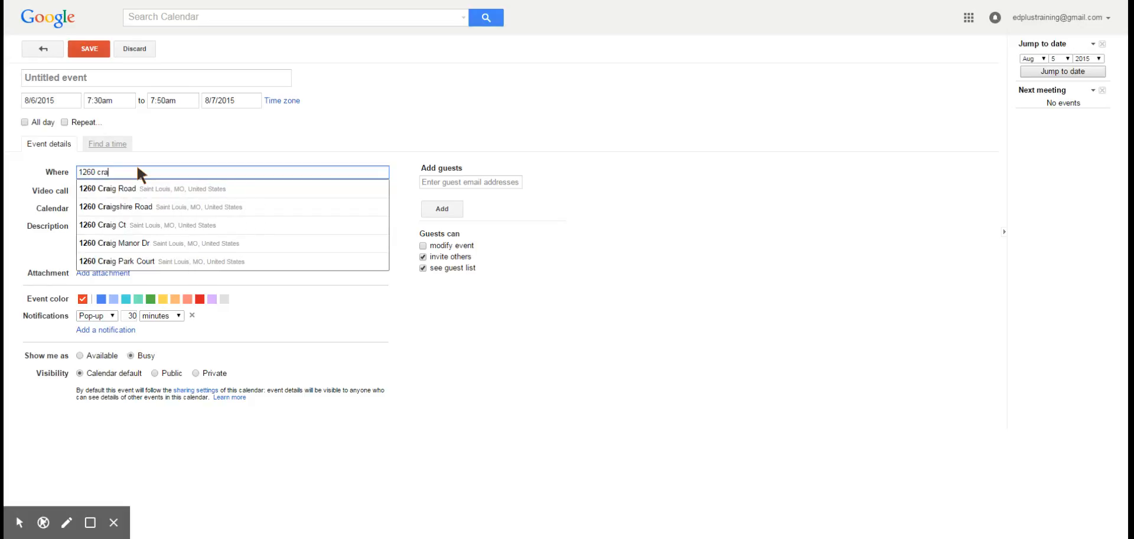
click(139, 192)
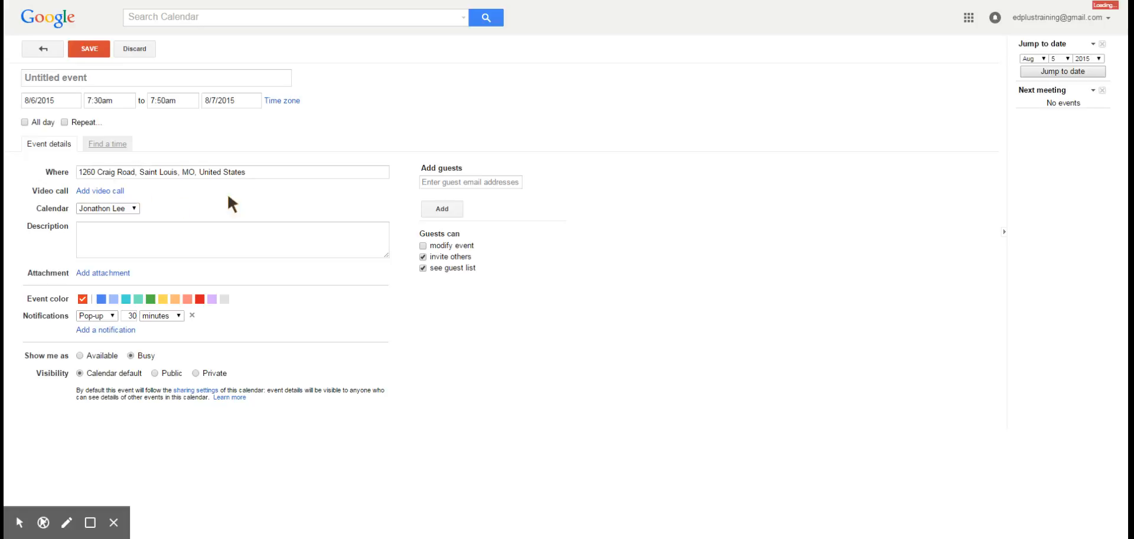
click(272, 173)
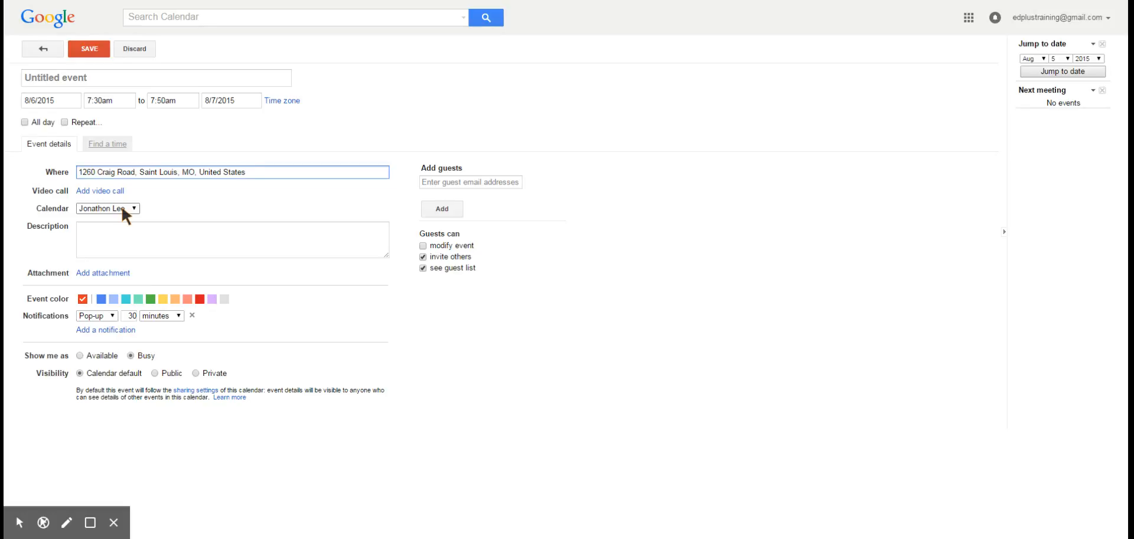
click(135, 43)
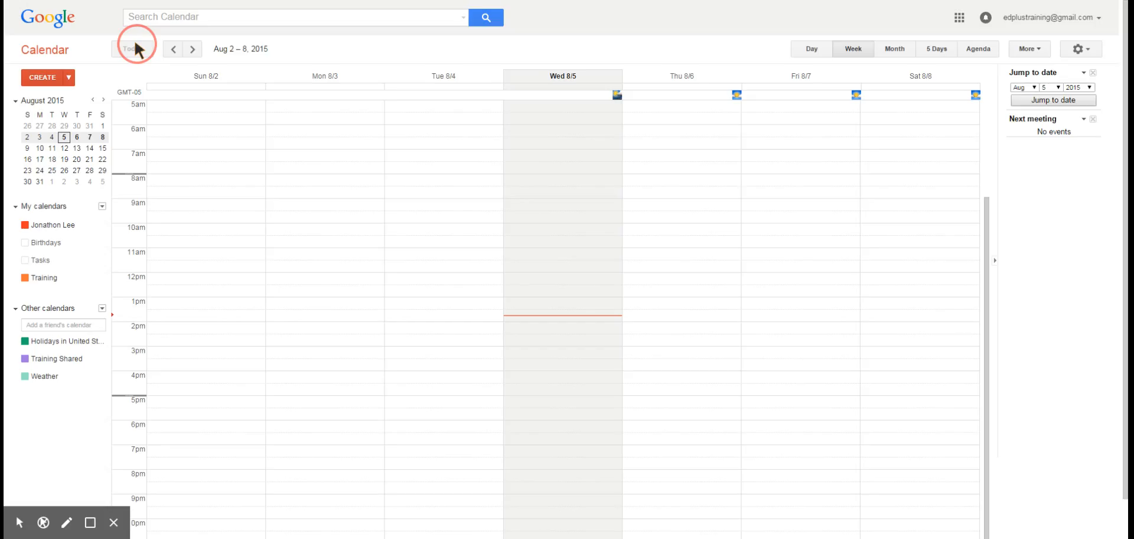
Hide the owner's personal calendar, open a new event on Tuesday, August 4 at 7:30am, and leave it unsaved.
click(24, 224)
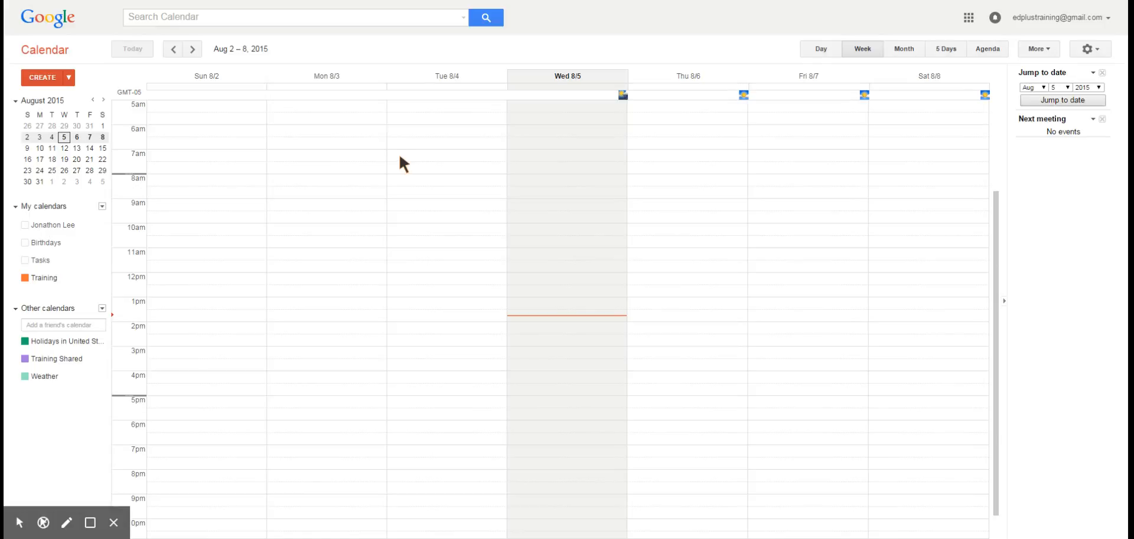
click(419, 164)
click(419, 164)
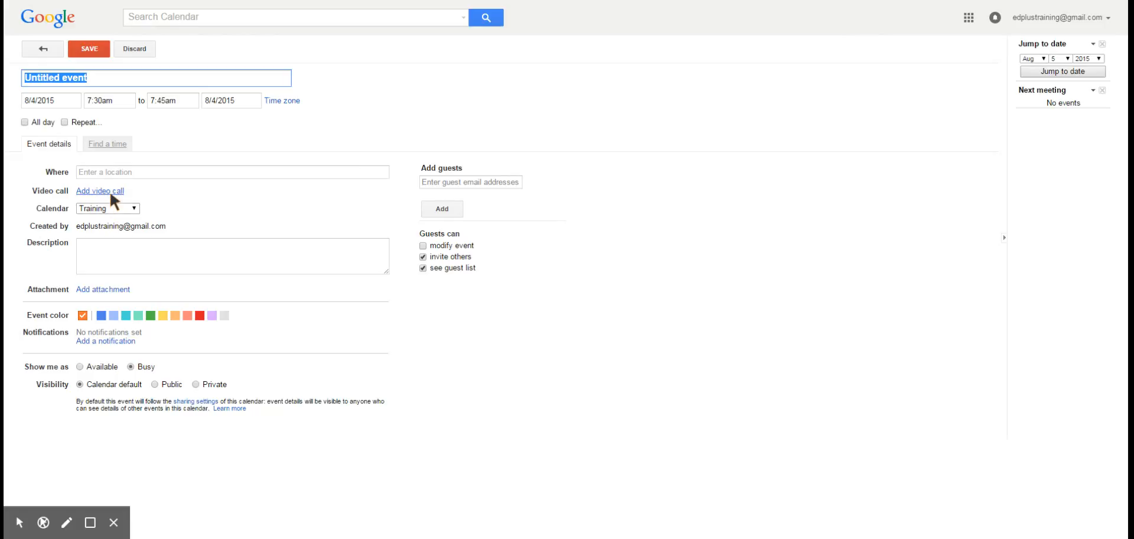
click(46, 47)
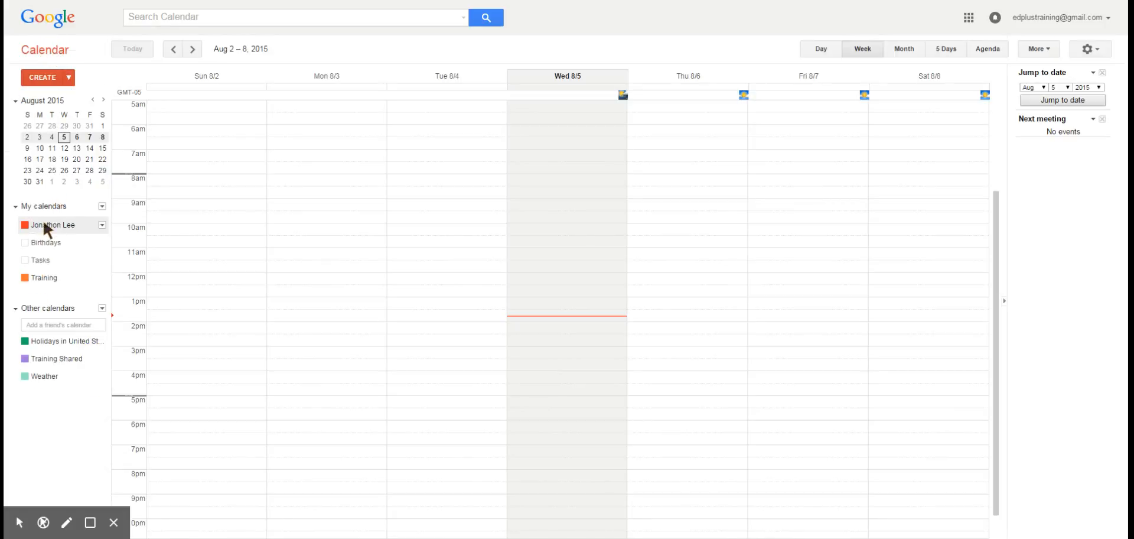
Hide the owner's personal calendar and start an 11:00am event on Thursday, August 6, assigned to the Training calendar.
click(44, 240)
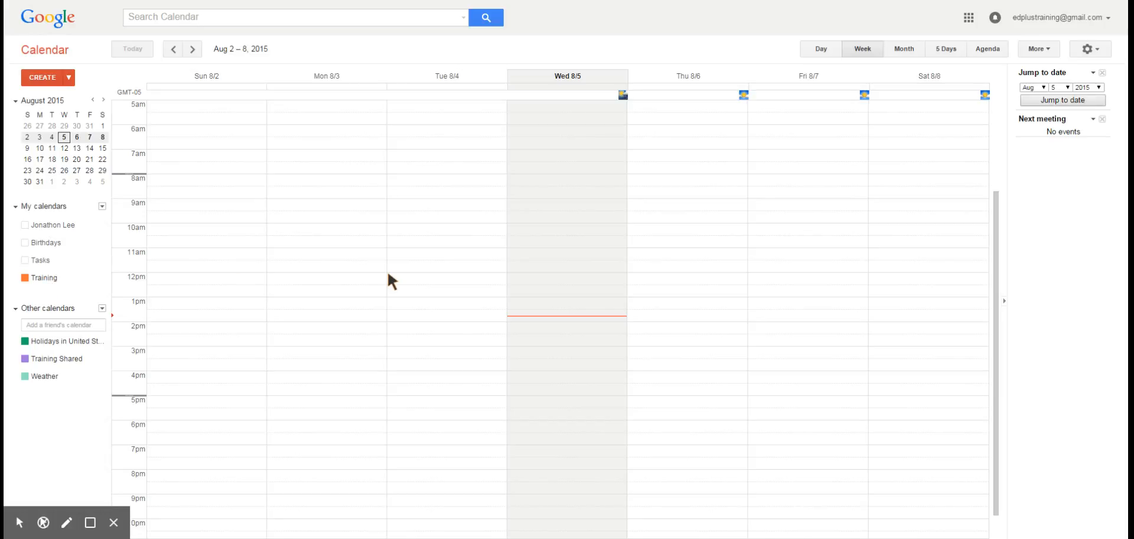
double_click(636, 253)
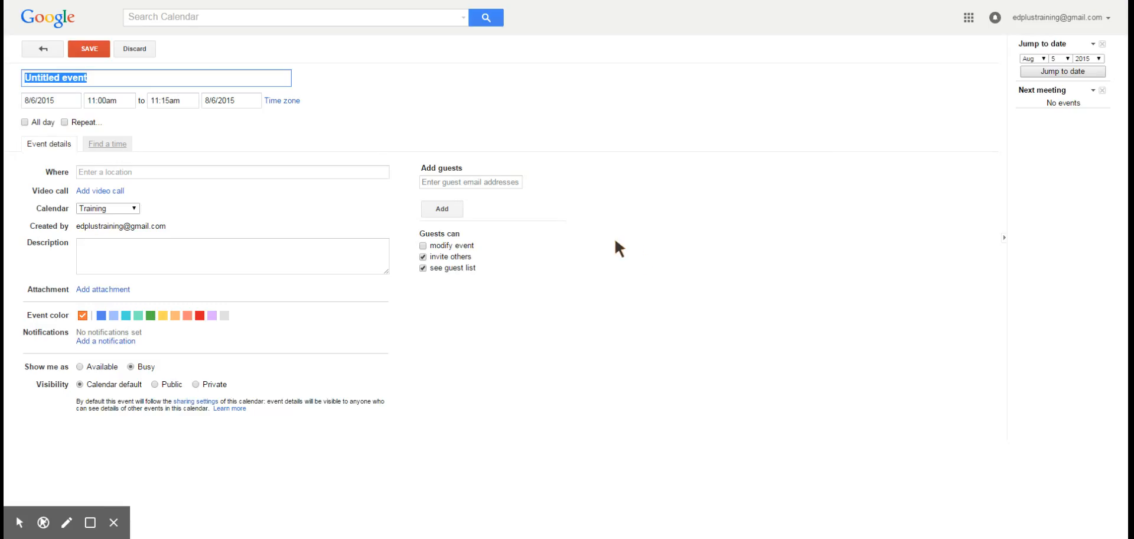
click(135, 207)
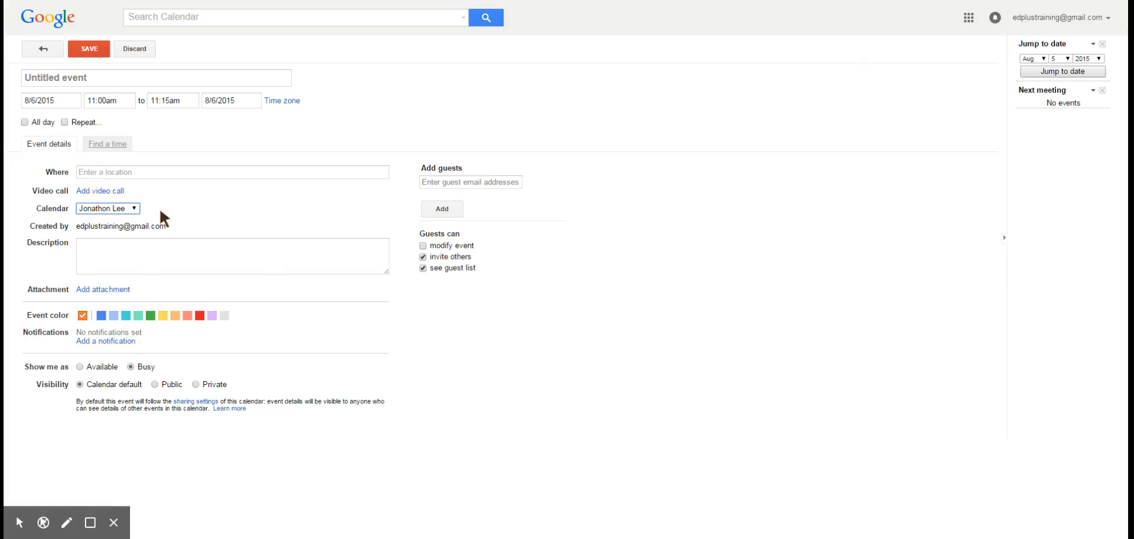
click(133, 207)
click(114, 226)
View the Google Drive files that can be attached to the event, and close the file selection without choosing one.
click(137, 315)
click(103, 289)
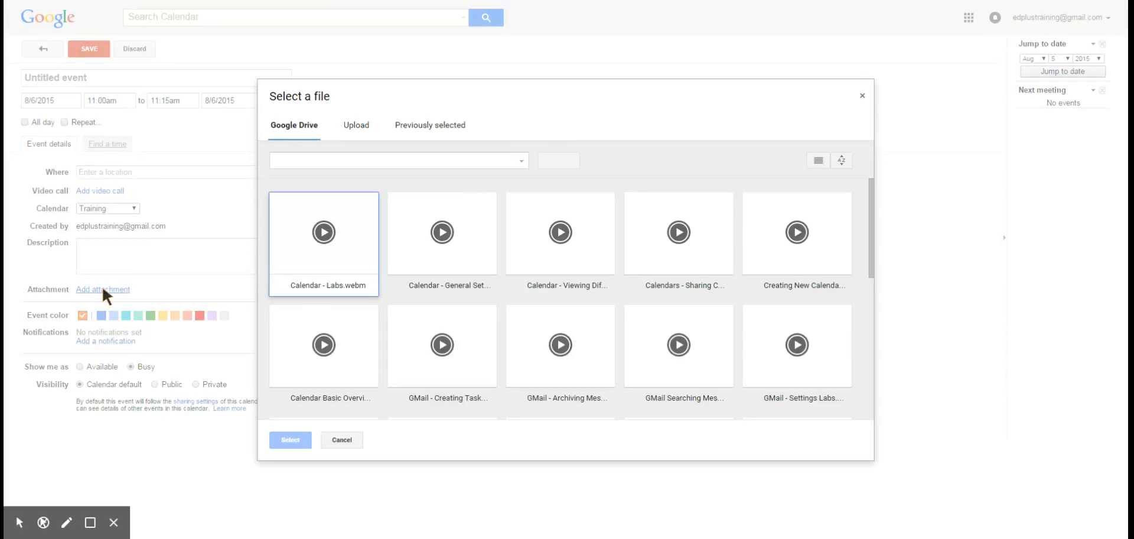
click(946, 362)
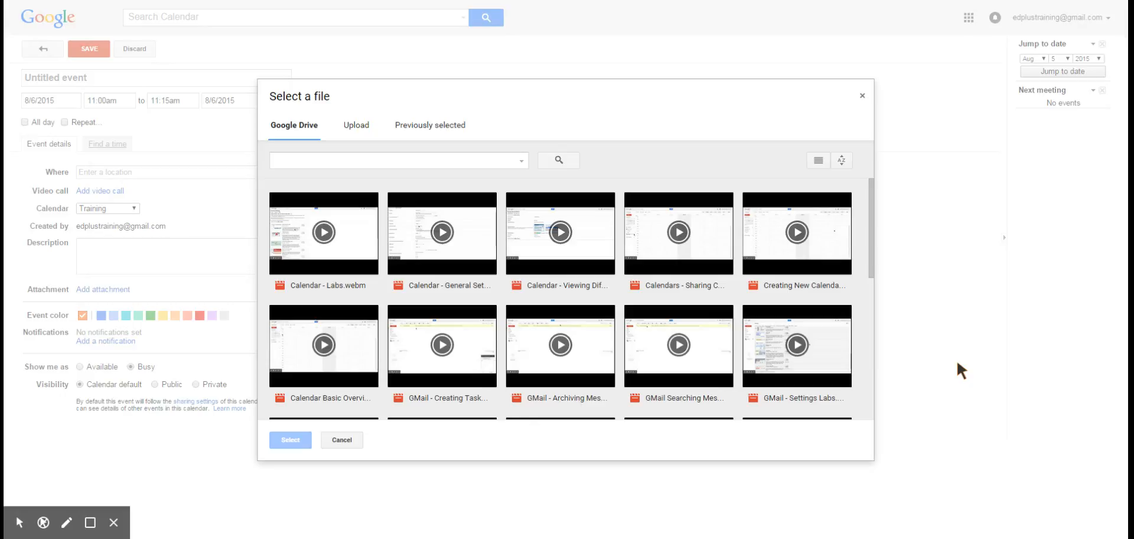
click(861, 97)
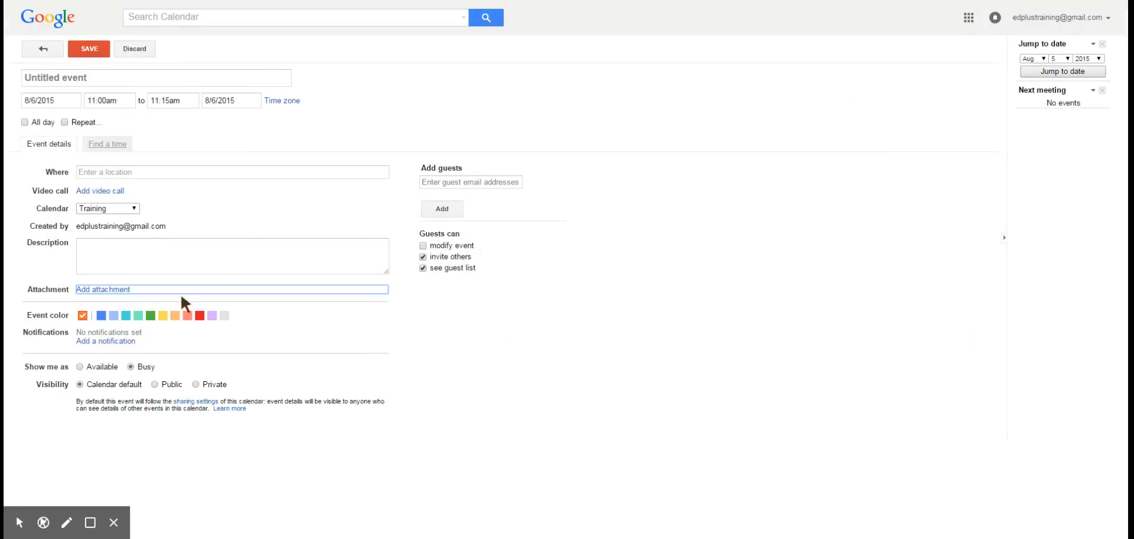
Add a pop-up notification set to 10 minutes to the event, and remove it again.
click(121, 341)
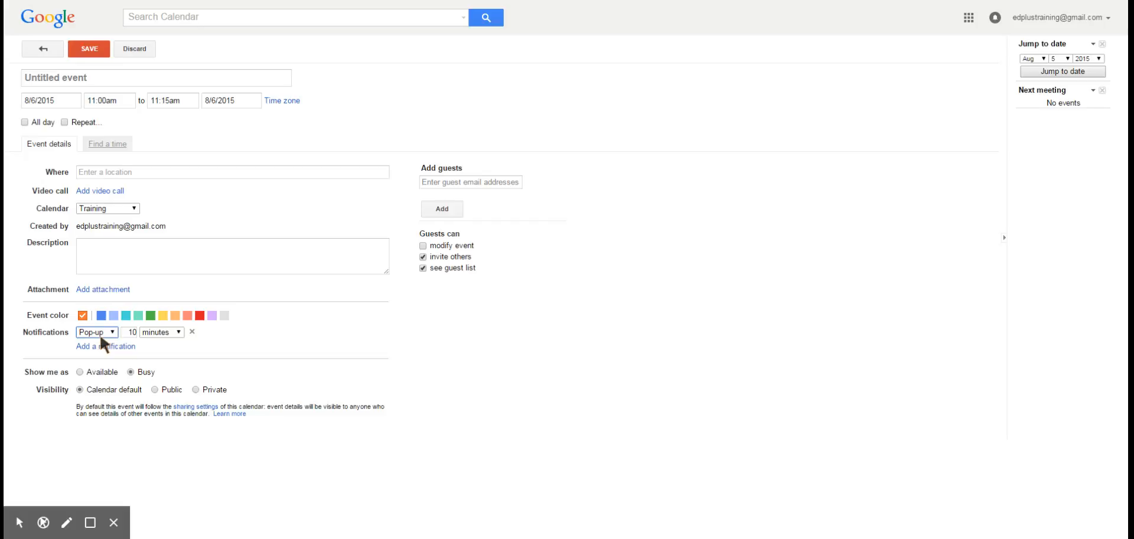
click(130, 331)
click(191, 332)
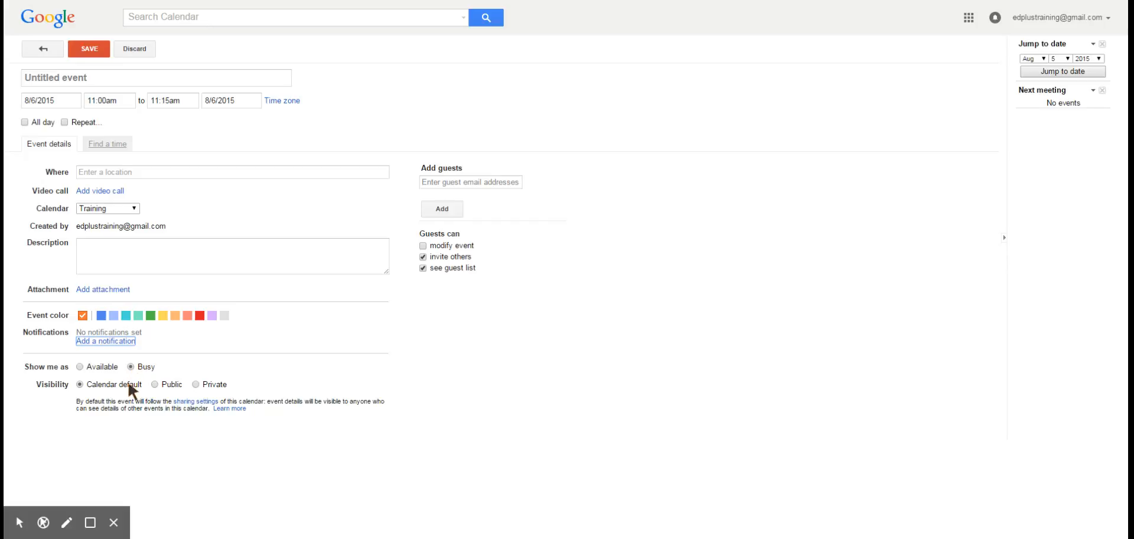
Set the event's visibility to Private, and switch it back to Calendar default.
click(196, 384)
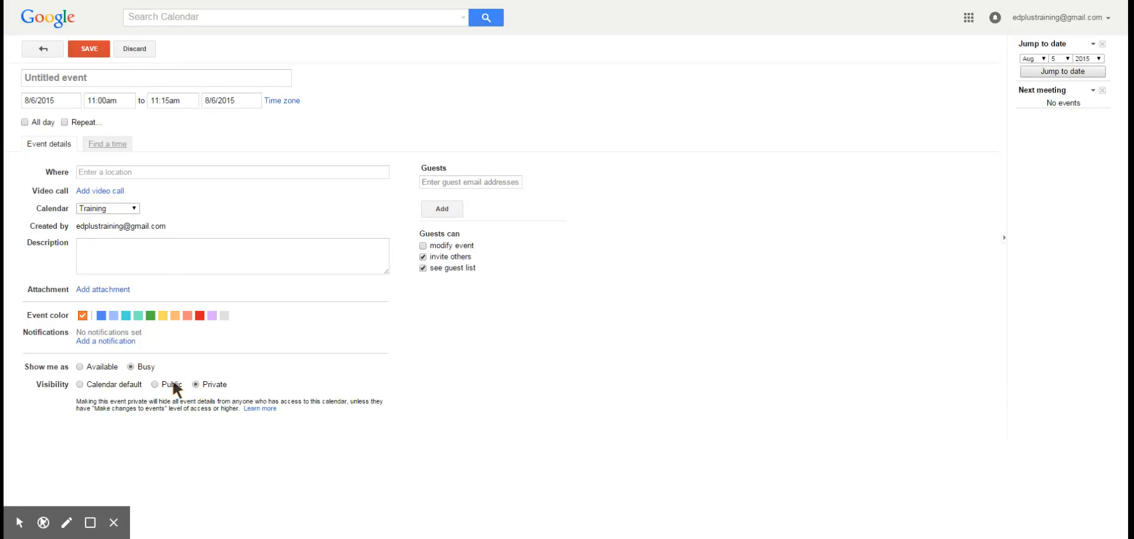
click(80, 384)
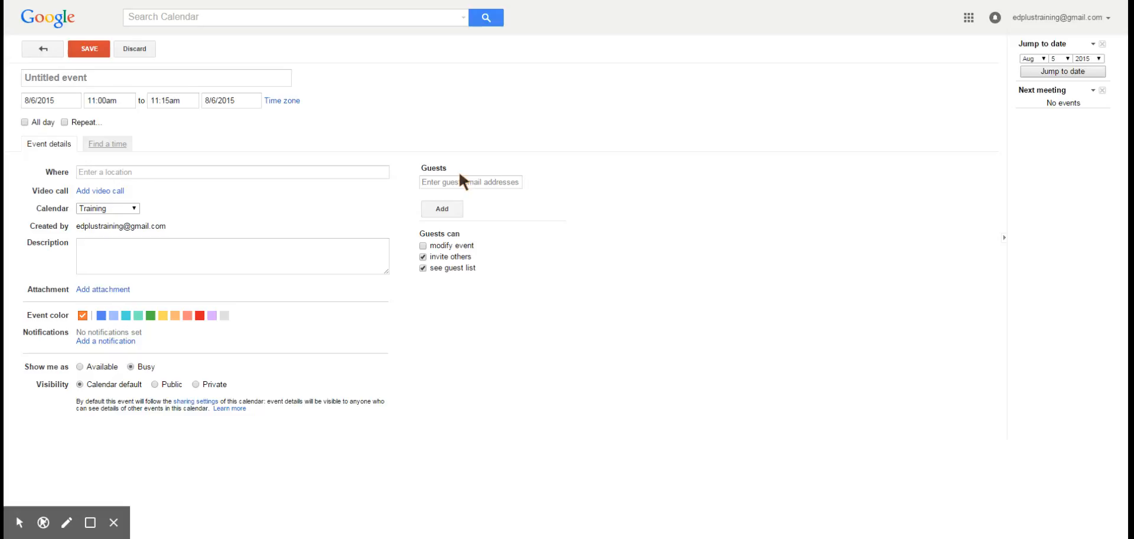
Remove the guests' permissions to invite others and to see the guest list.
click(442, 180)
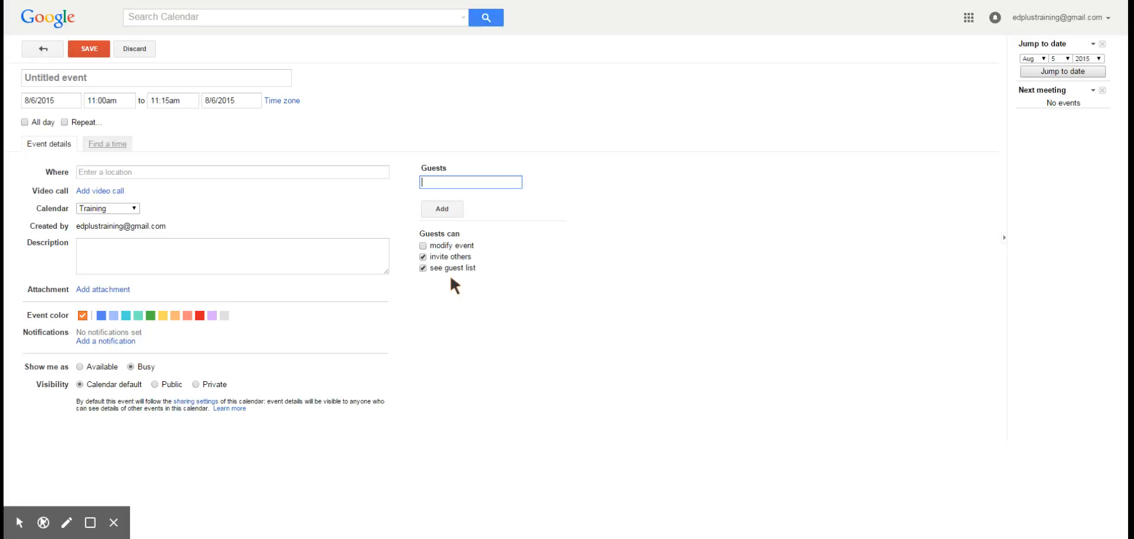
click(423, 257)
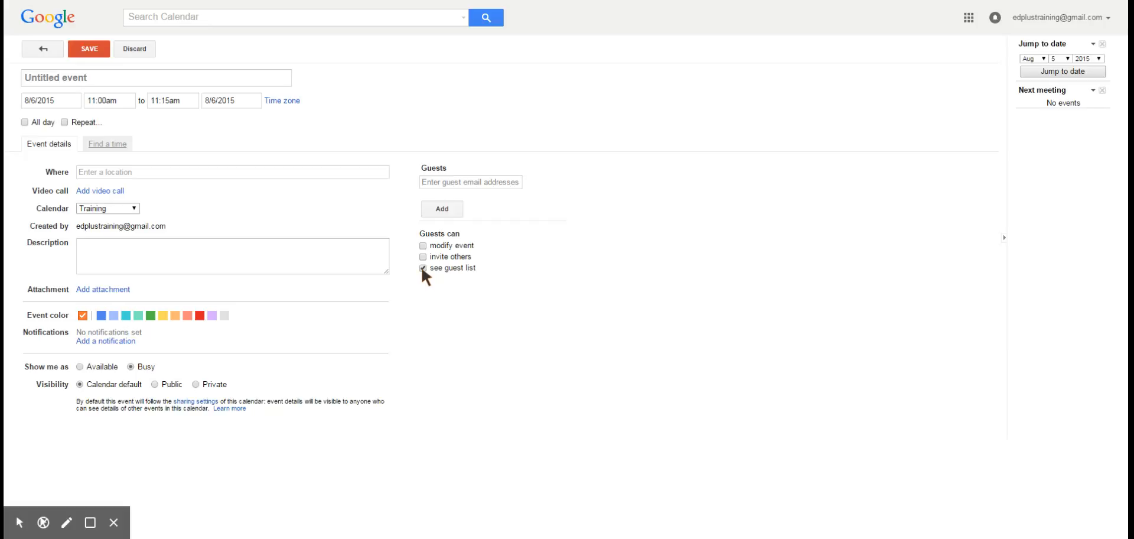
click(423, 267)
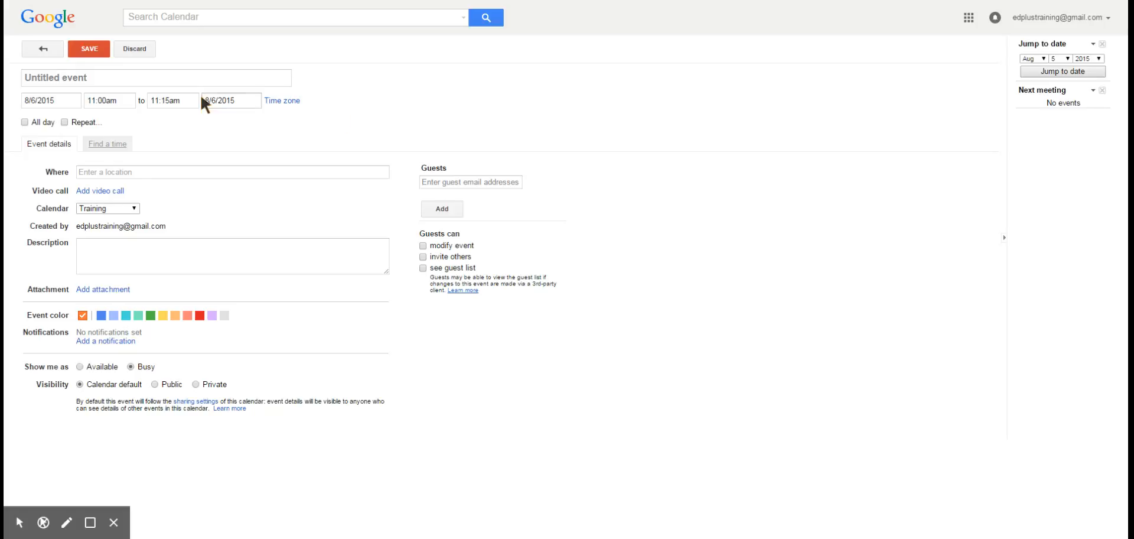
Start editing the event's title.
click(147, 78)
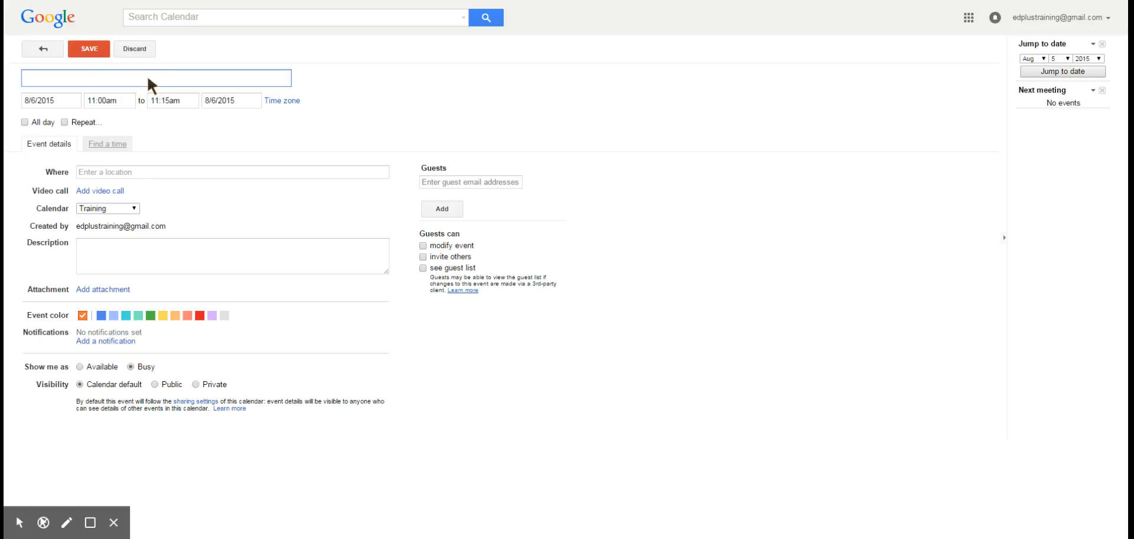